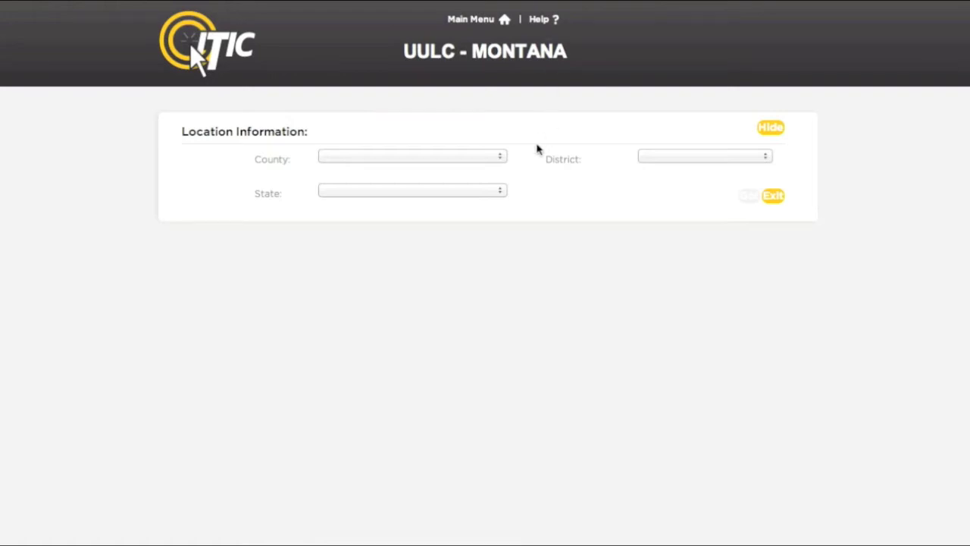
Step: Load the TEST12 district records and map for CASCADE county
left_click(498, 162)
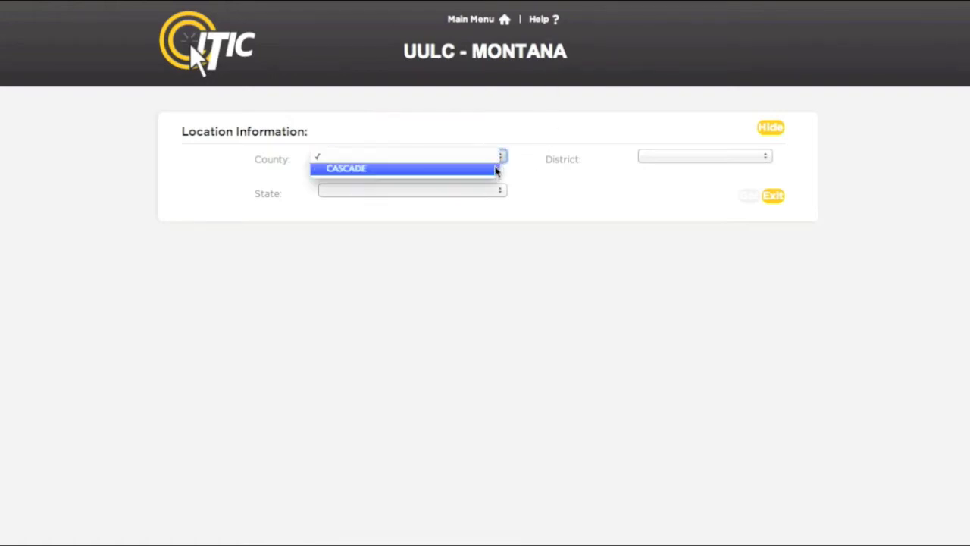
left_click(497, 168)
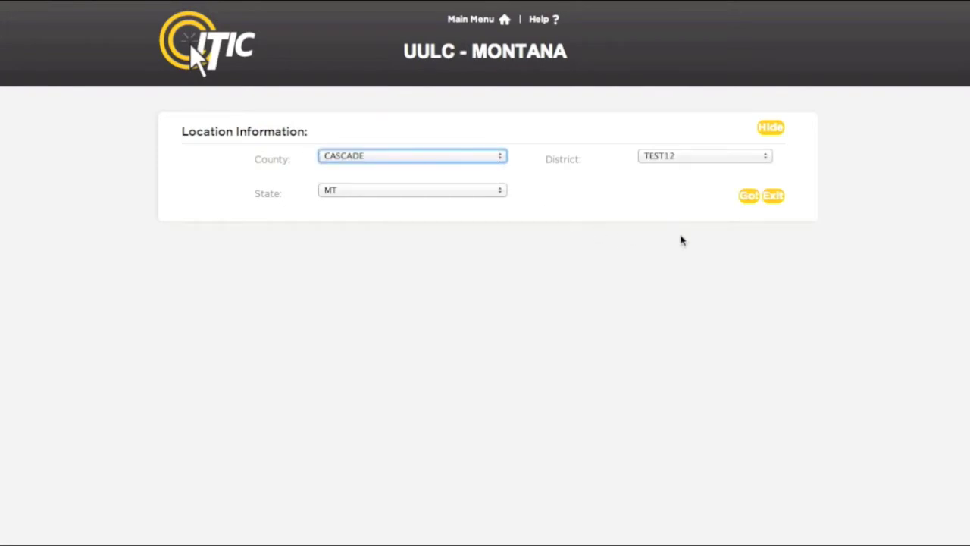
left_click(749, 200)
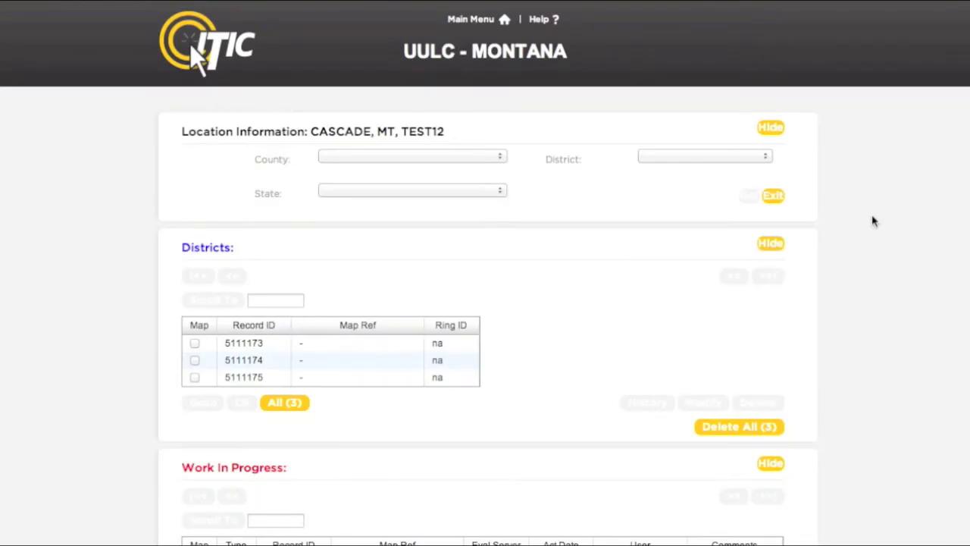
Step: Review the district and transaction tables, then mark all three district records for mapping
scroll(873, 221, "down", 5)
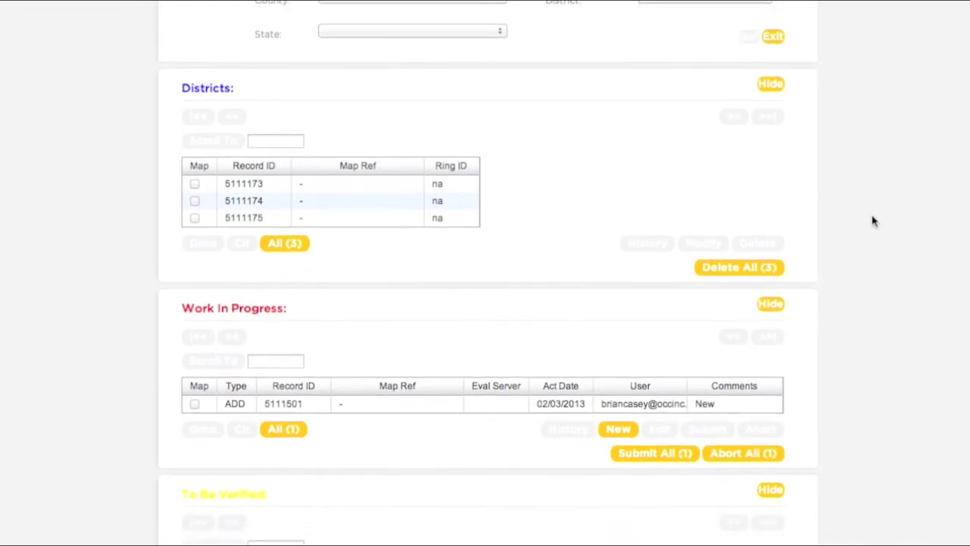
scroll(873, 220, "down", 6)
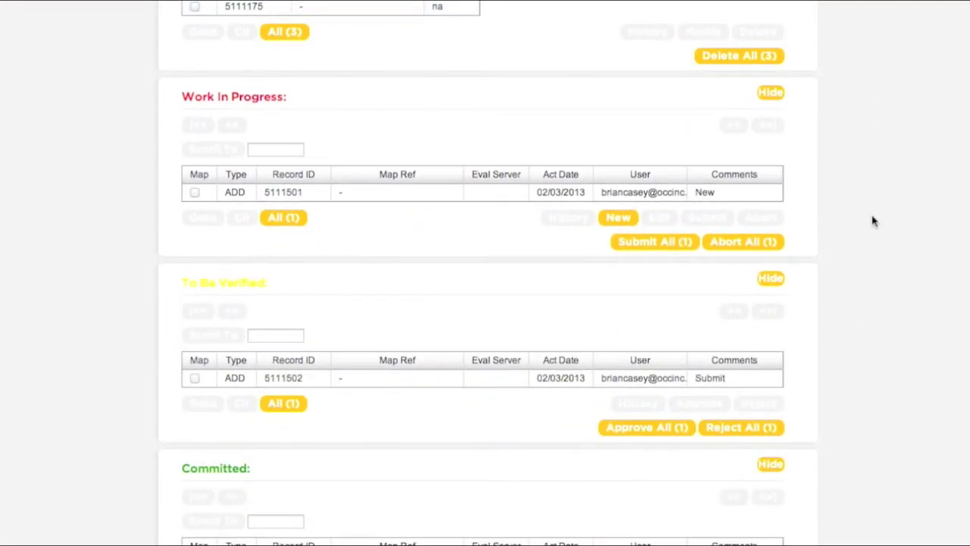
scroll(872, 221, "down", 5)
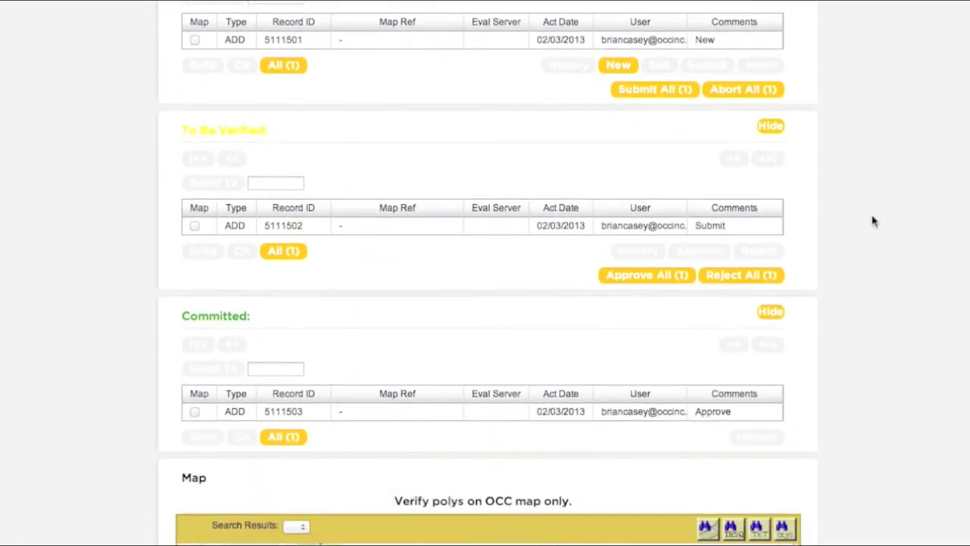
scroll(873, 220, "down", 5)
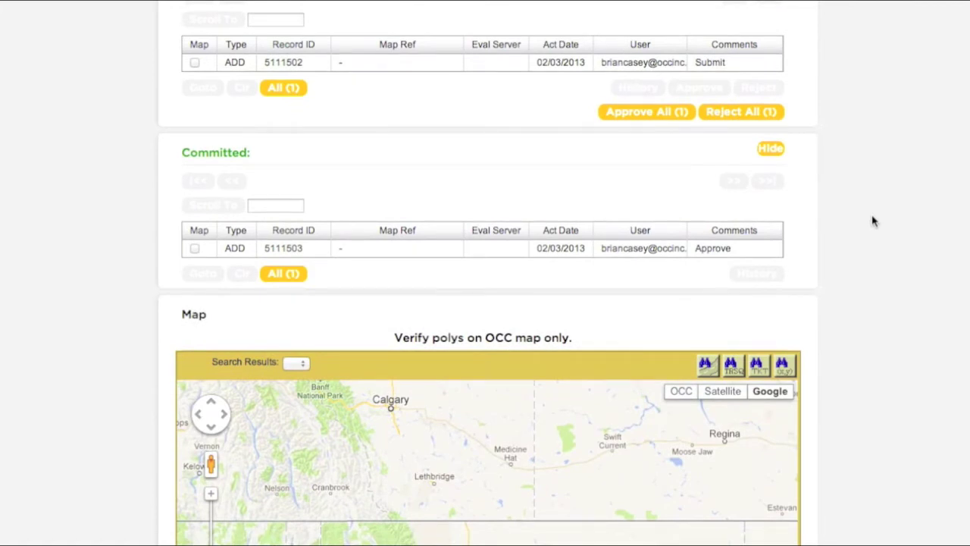
scroll(873, 221, "down", 10)
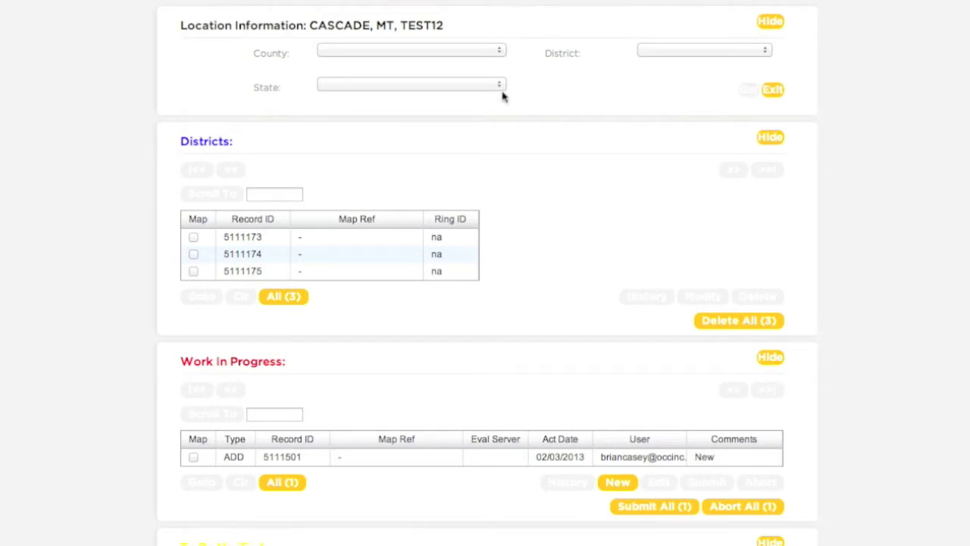
left_click(301, 301)
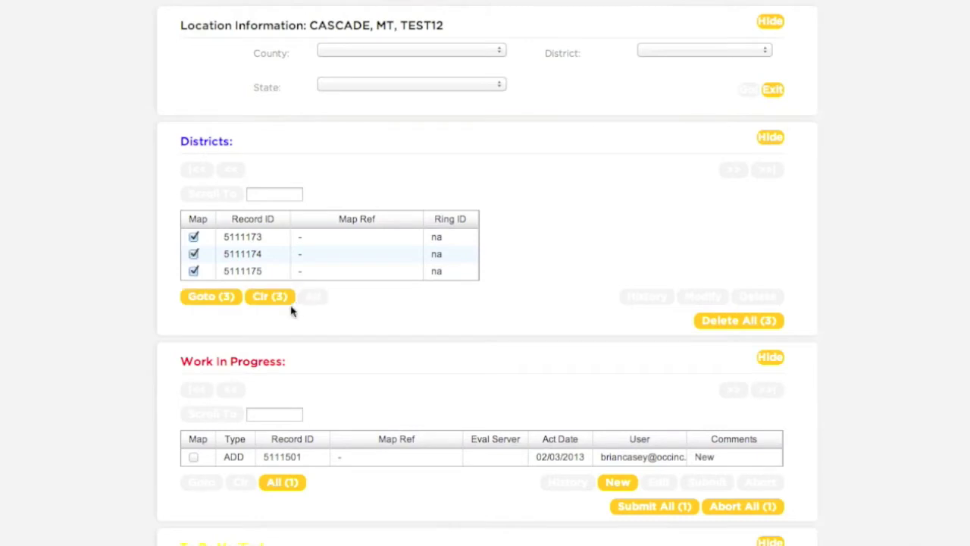
Step: Plot the three checked districts on the map
left_click(230, 301)
scroll(137, 303, "down", 5)
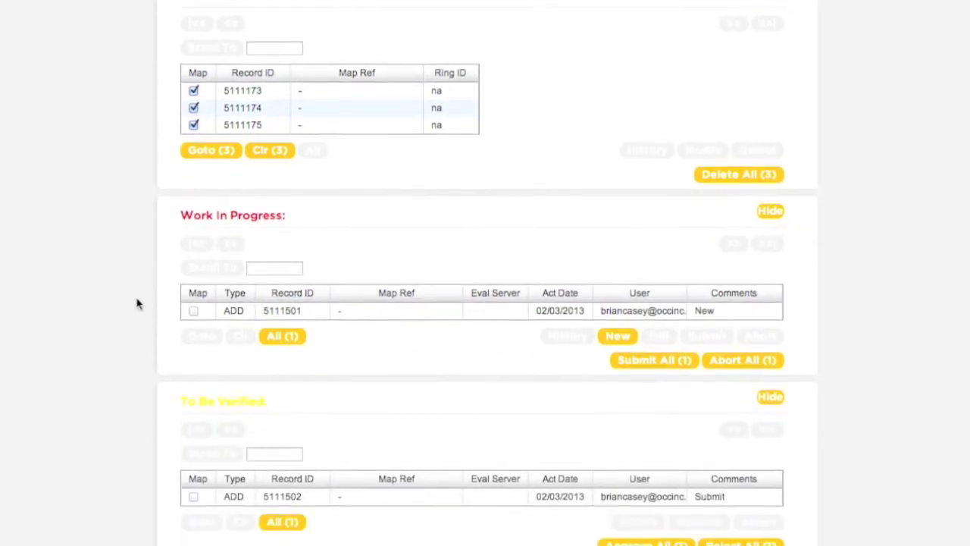
scroll(137, 303, "down", 8)
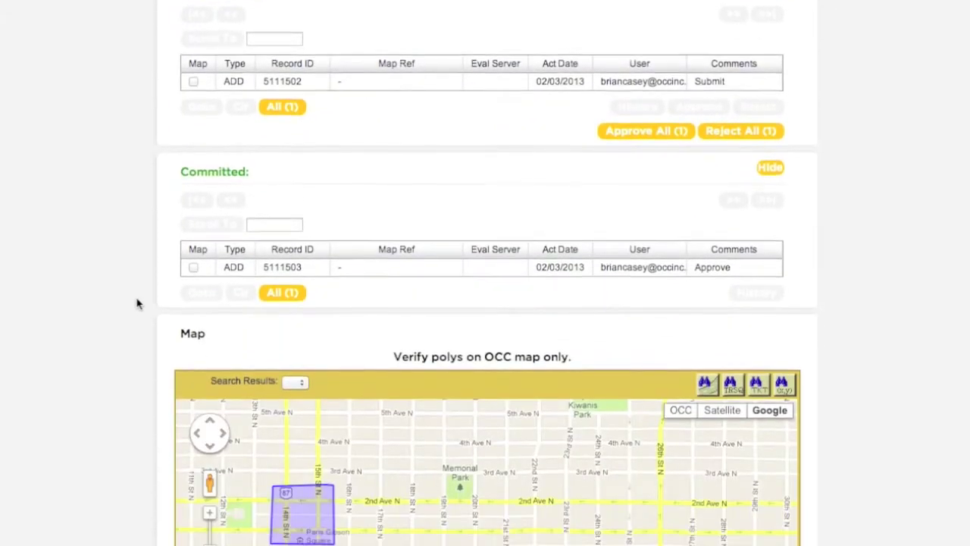
scroll(138, 303, "down", 3)
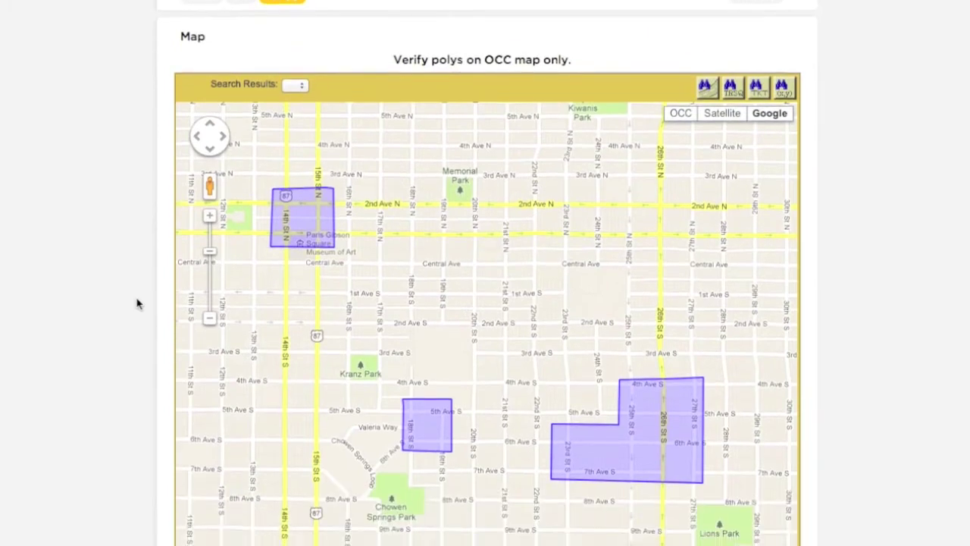
scroll(137, 303, "down", 1)
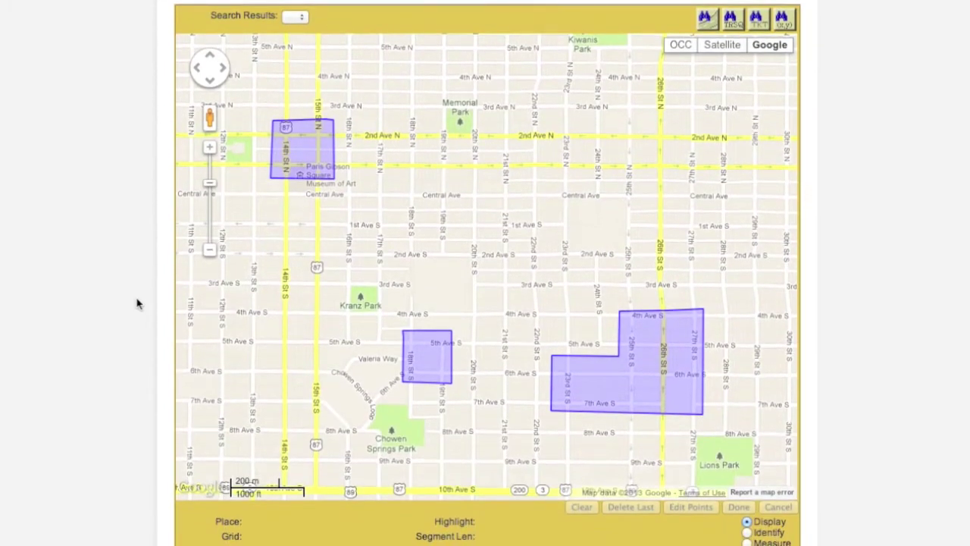
scroll(137, 303, "up", 10)
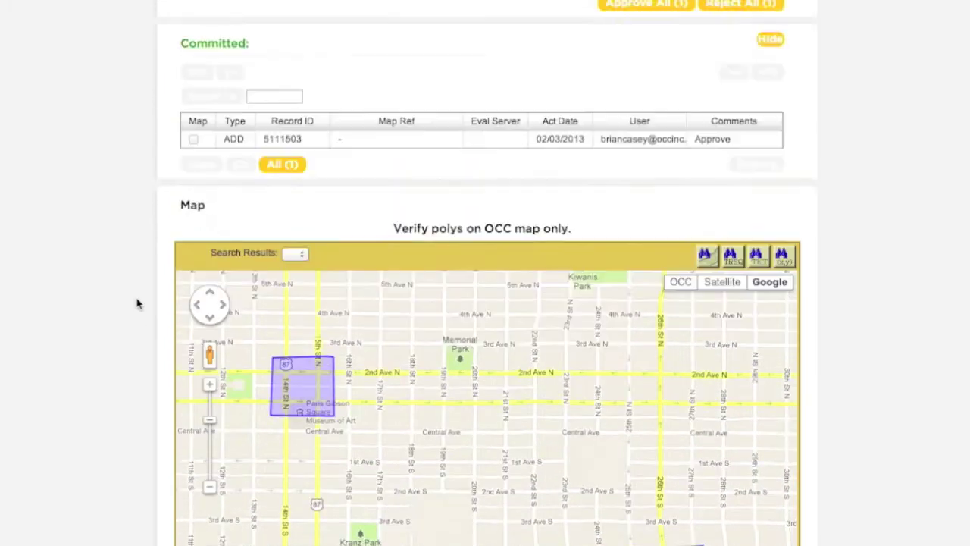
scroll(138, 313, "up", 1)
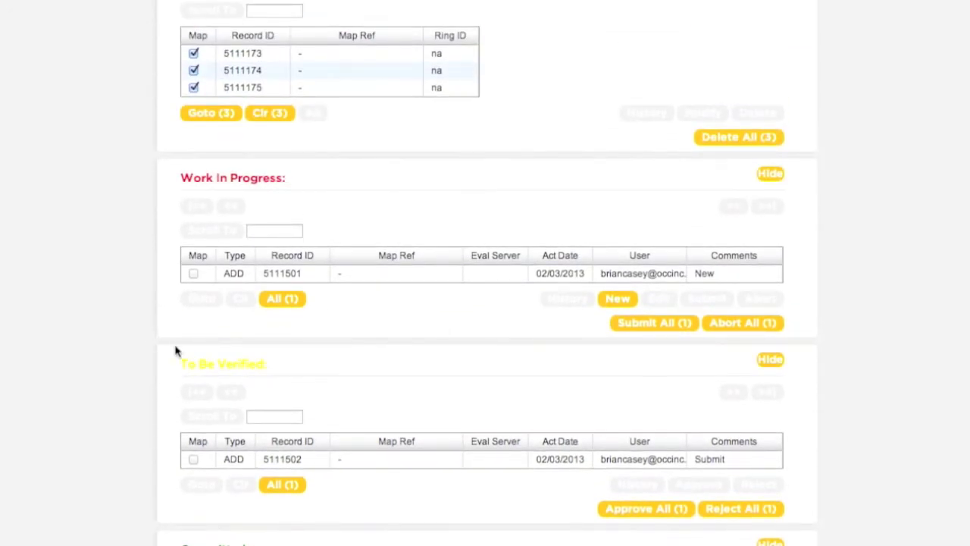
Step: Add the Work In Progress, To Be Verified and Committed transactions to the map
left_click(283, 302)
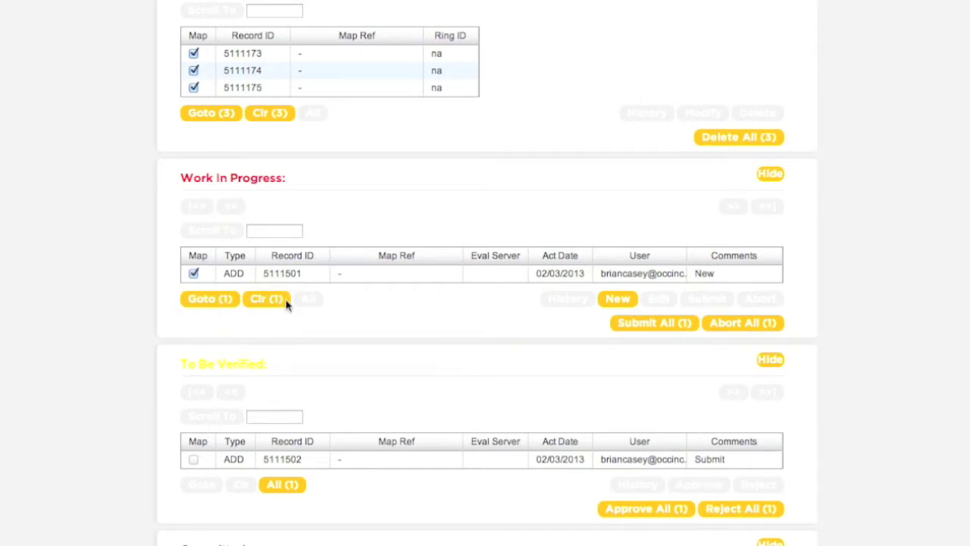
scroll(286, 303, "down", 5)
left_click(283, 300)
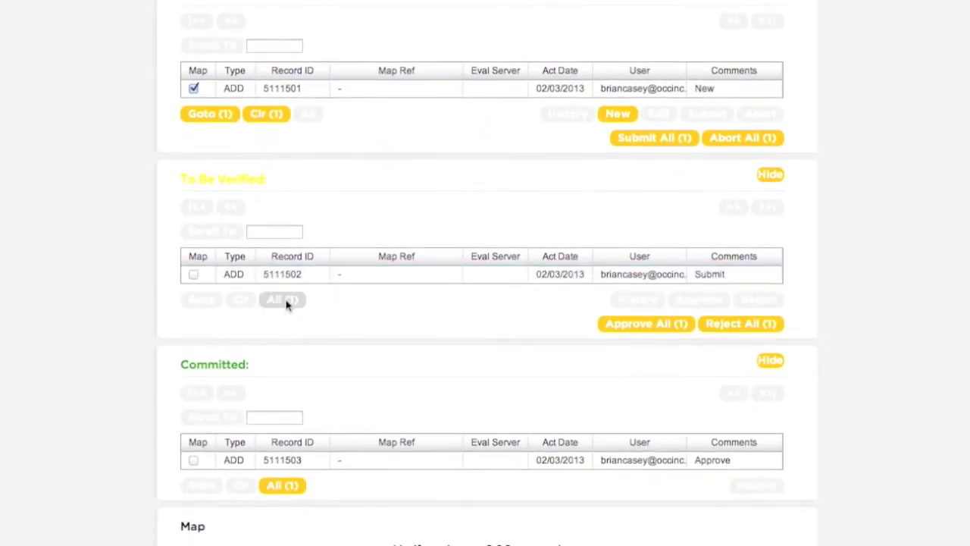
scroll(286, 303, "down", 3)
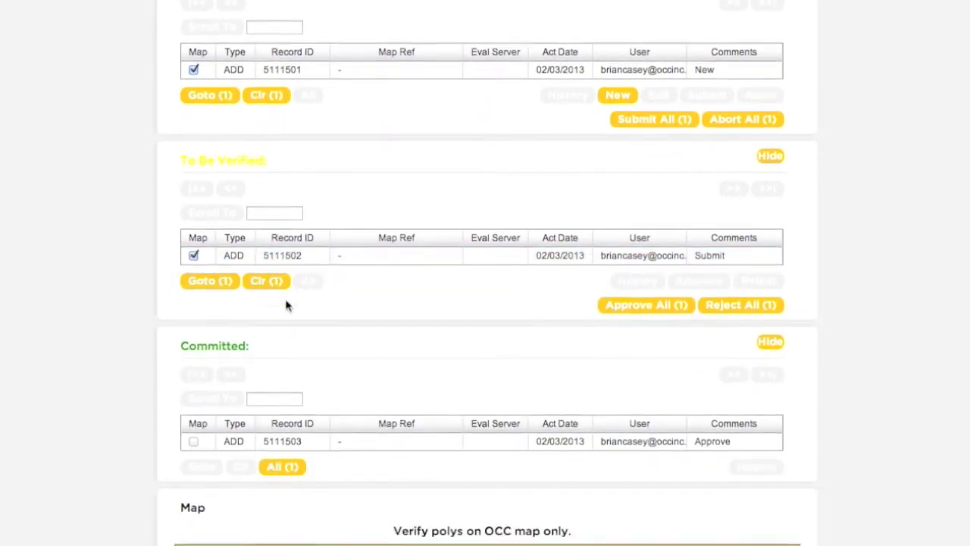
left_click(286, 303)
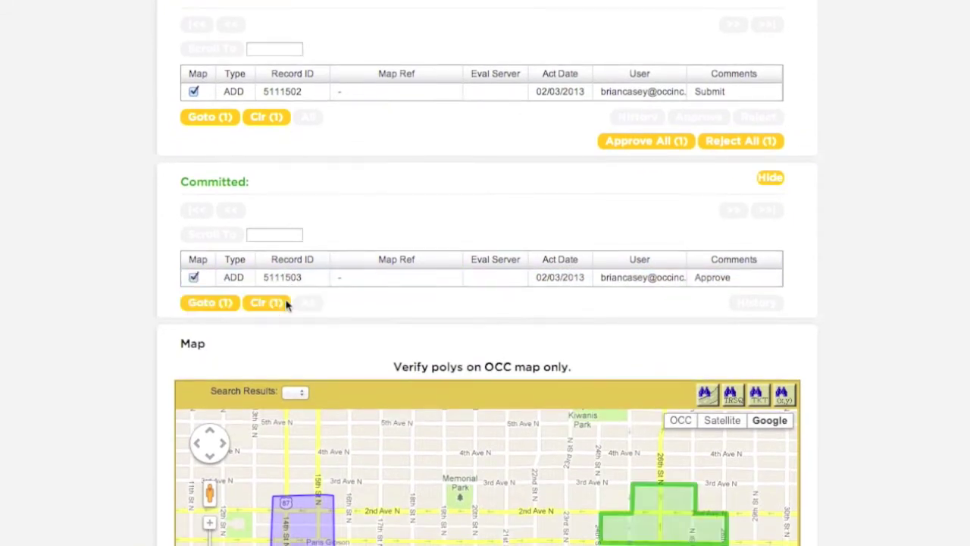
scroll(116, 344, "down", 5)
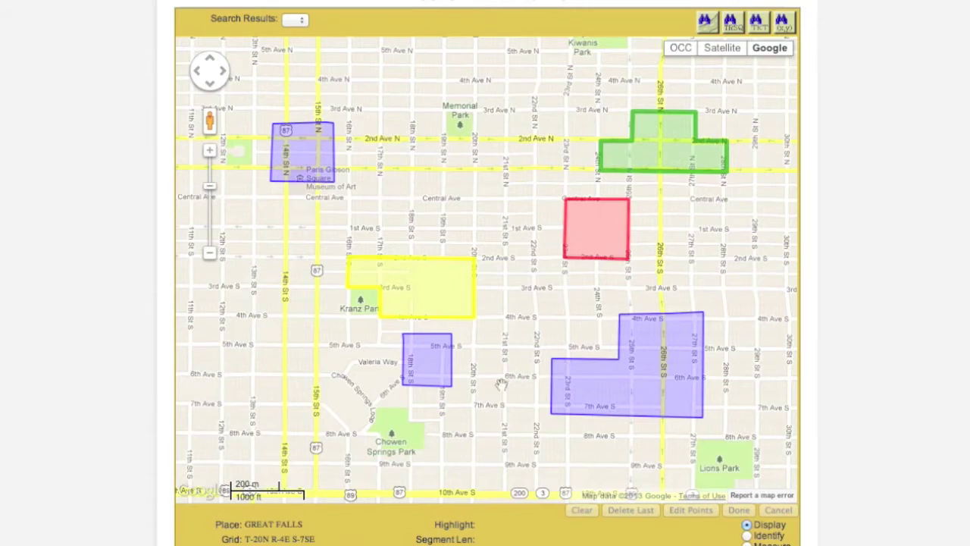
Step: Identify the small purple polygon near 5th Ave S and 18th St S as district 5111173
left_click(444, 373)
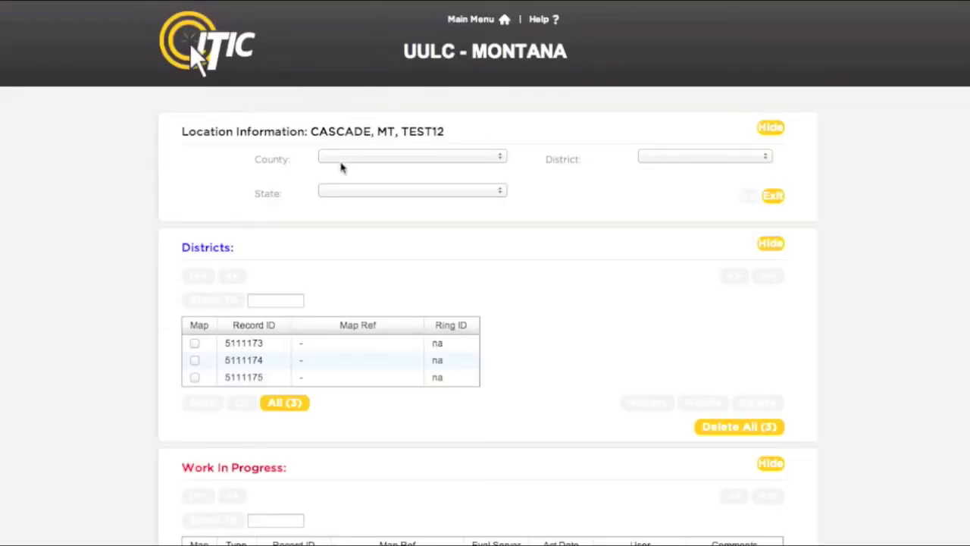
Step: Check district 5111173 and zoom the map to it
left_click(196, 344)
left_click(196, 345)
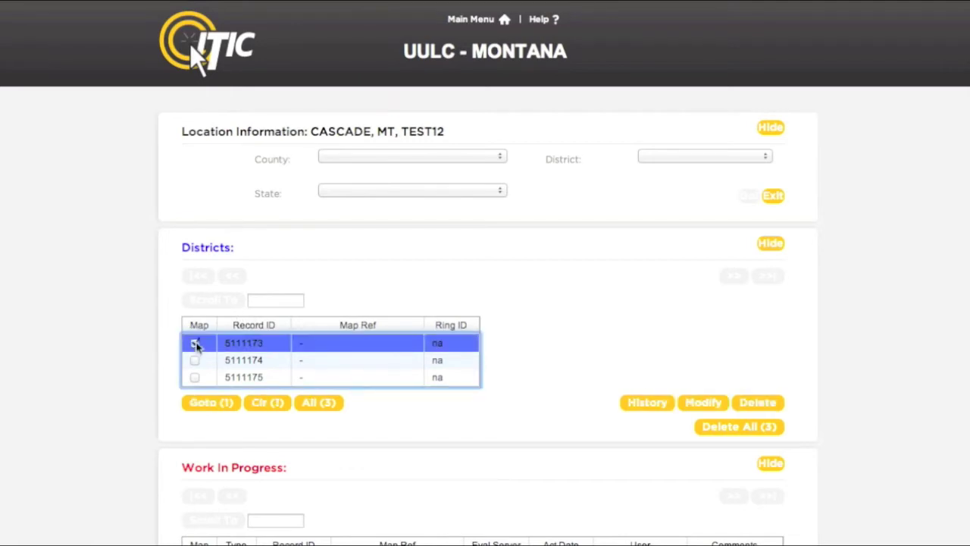
left_click(215, 406)
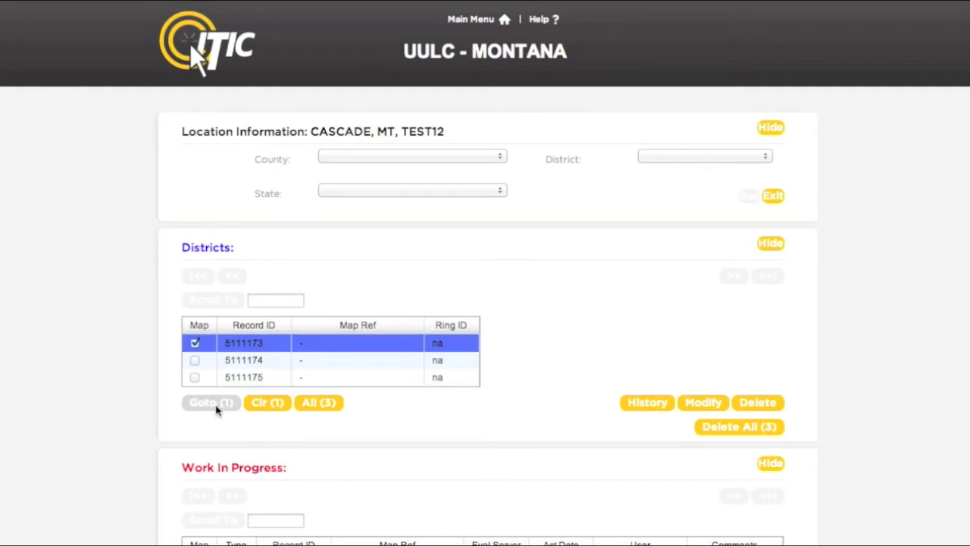
Step: Put the district 5111173 polygon into Modify mode with editable vertices
scroll(127, 380, "down", 5)
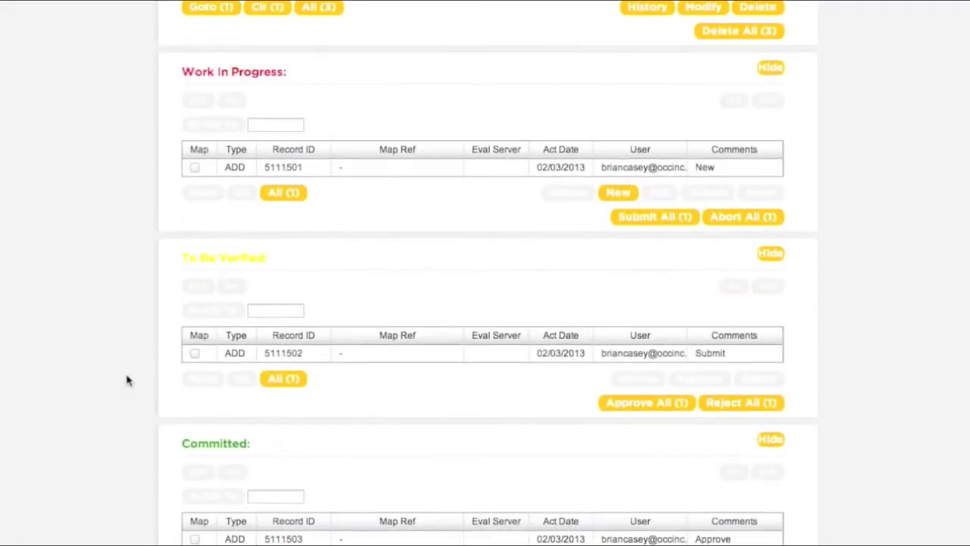
scroll(128, 381, "down", 5)
scroll(127, 381, "down", 2)
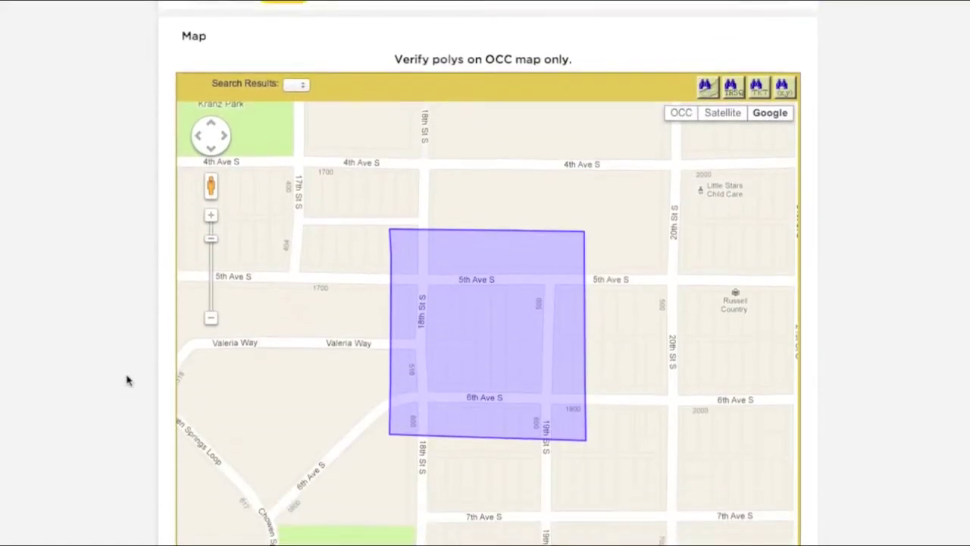
scroll(128, 381, "down", 2)
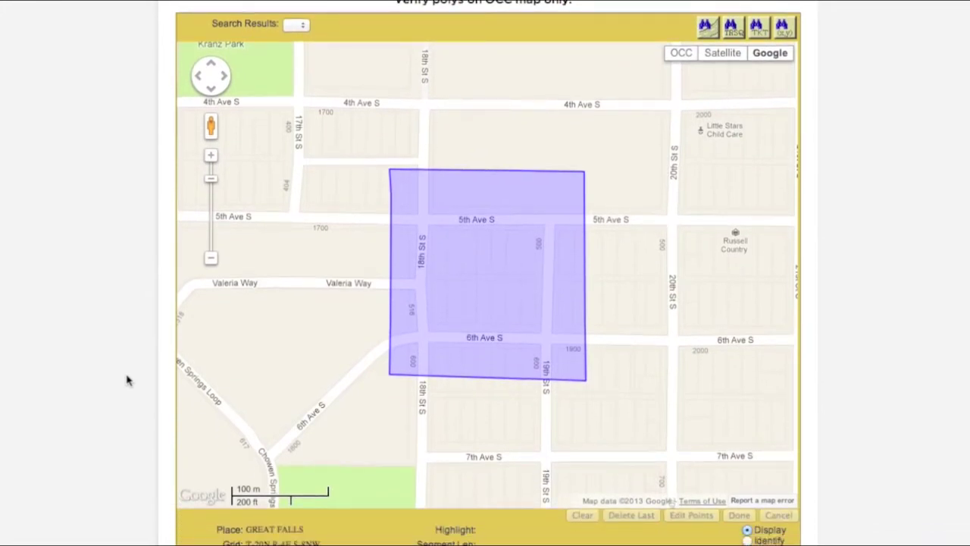
scroll(127, 381, "up", 10)
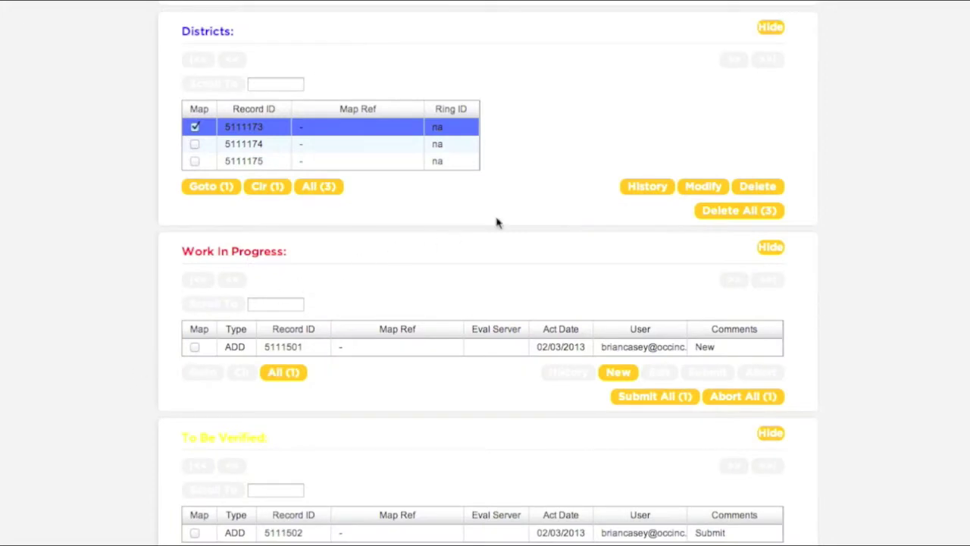
left_click(688, 190)
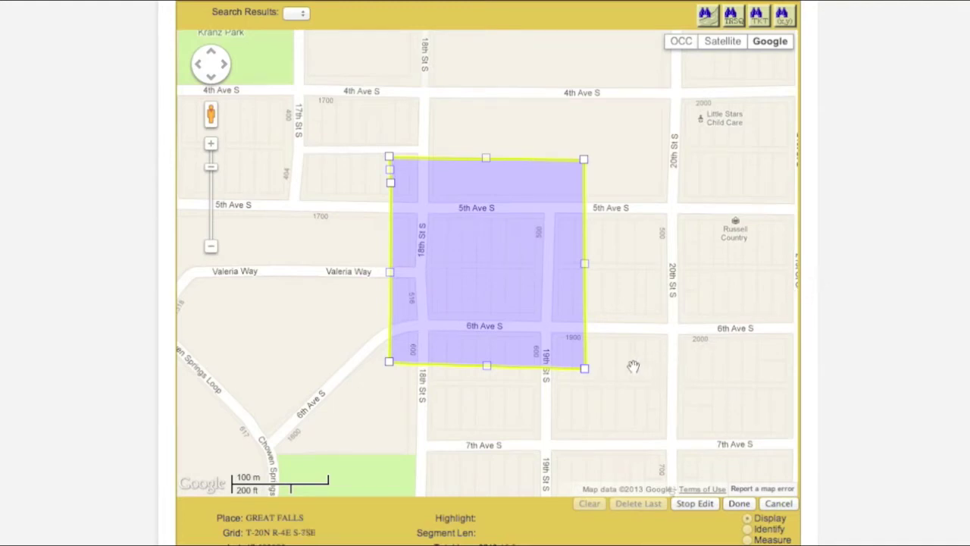
Step: Move the four corners to 5th/6th Ave S at 18th and 20th St S, then finish editing
left_click_drag(590, 369, 675, 331)
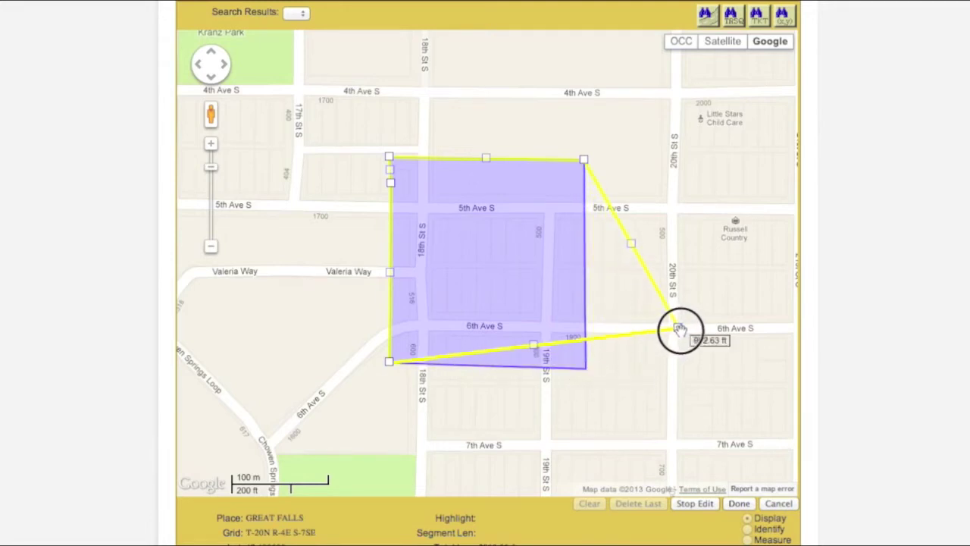
left_click_drag(680, 329, 674, 328)
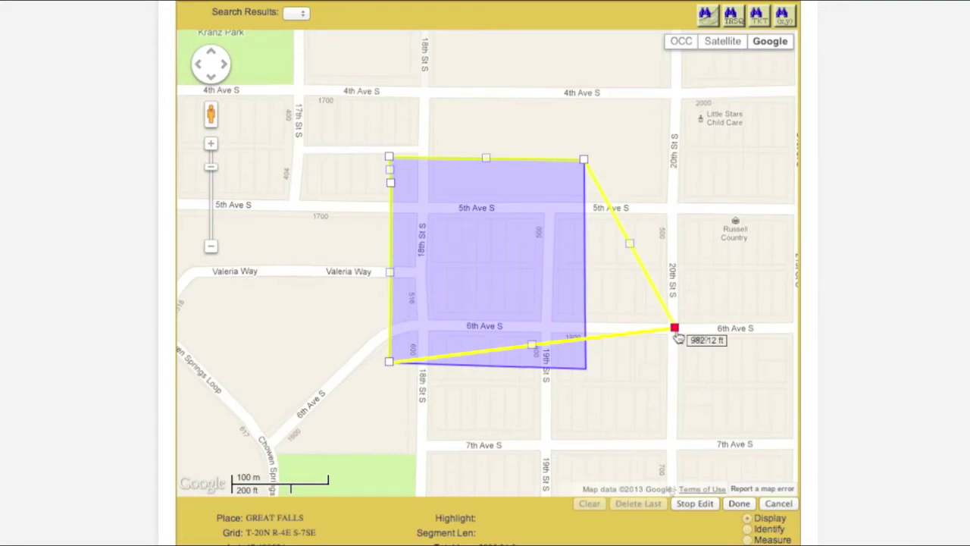
left_click_drag(584, 160, 673, 207)
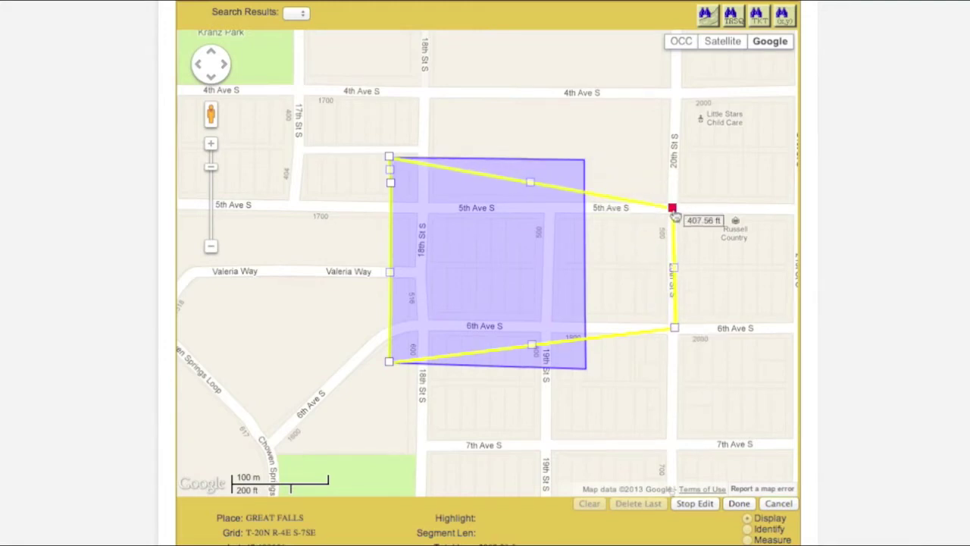
left_click_drag(388, 157, 420, 269)
left_click_drag(389, 361, 424, 325)
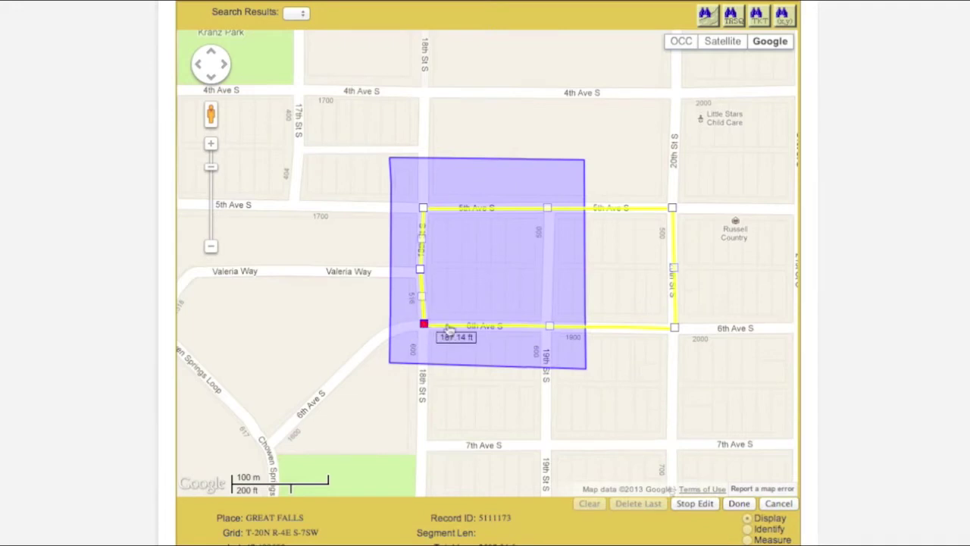
left_click(736, 504)
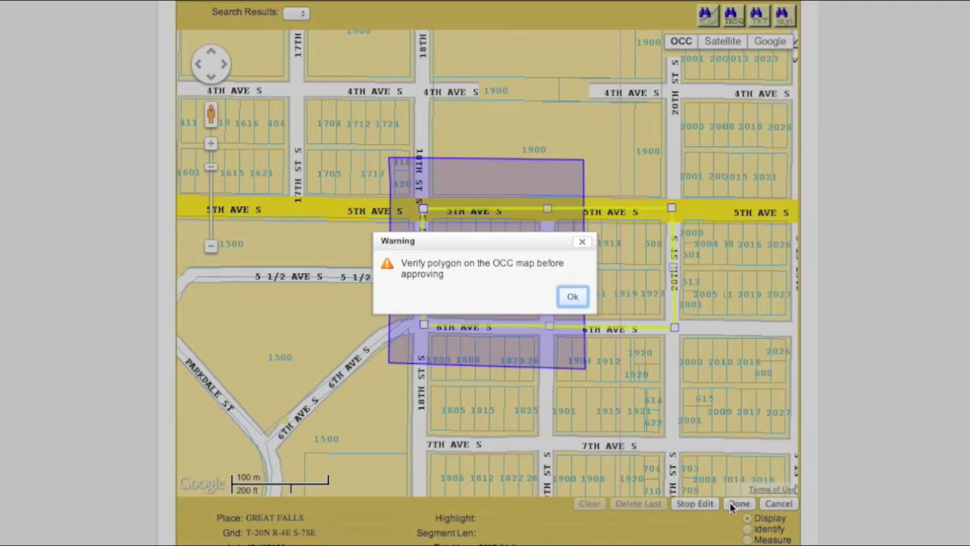
Step: Save the reshaped polygon as a Modify transaction and confirm its red outline is record 5111173
left_click(579, 300)
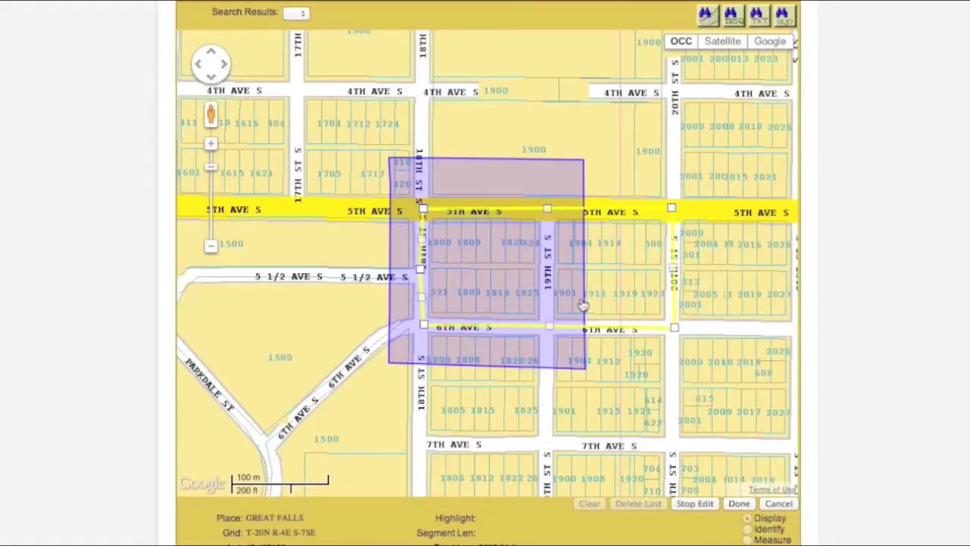
left_click(737, 504)
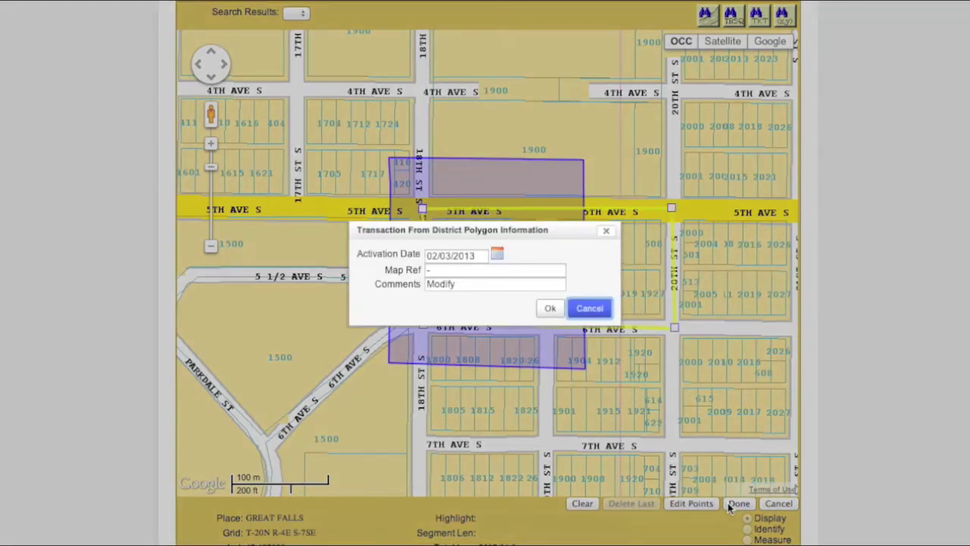
left_click(550, 308)
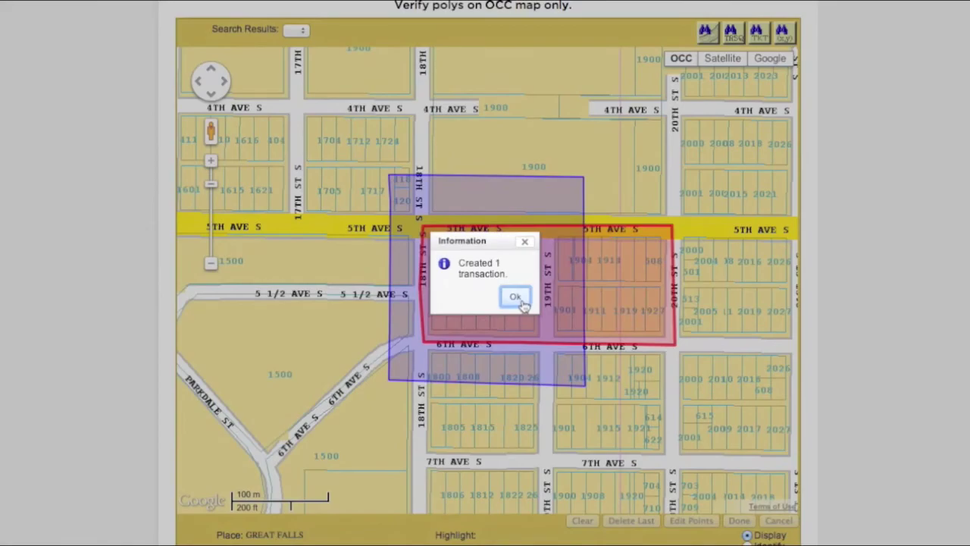
left_click(520, 298)
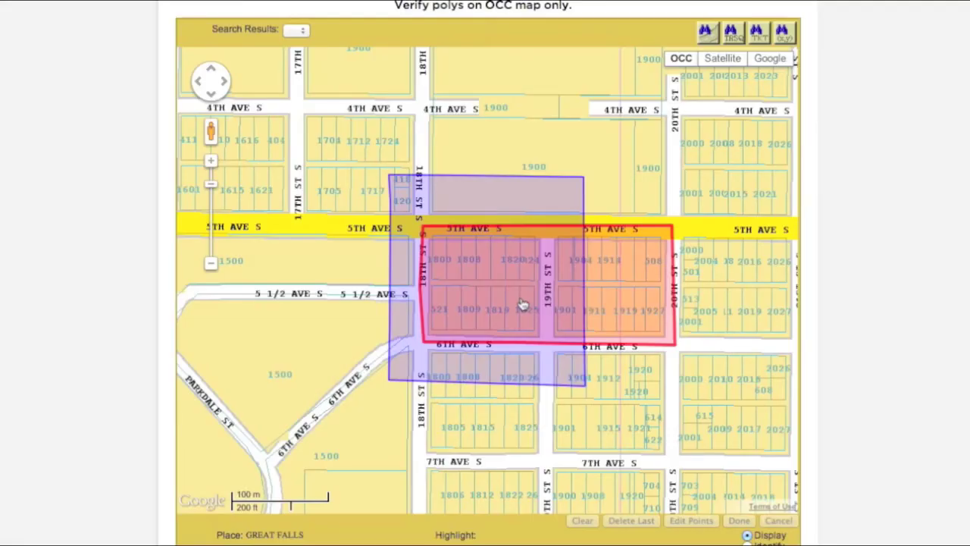
left_click(626, 283)
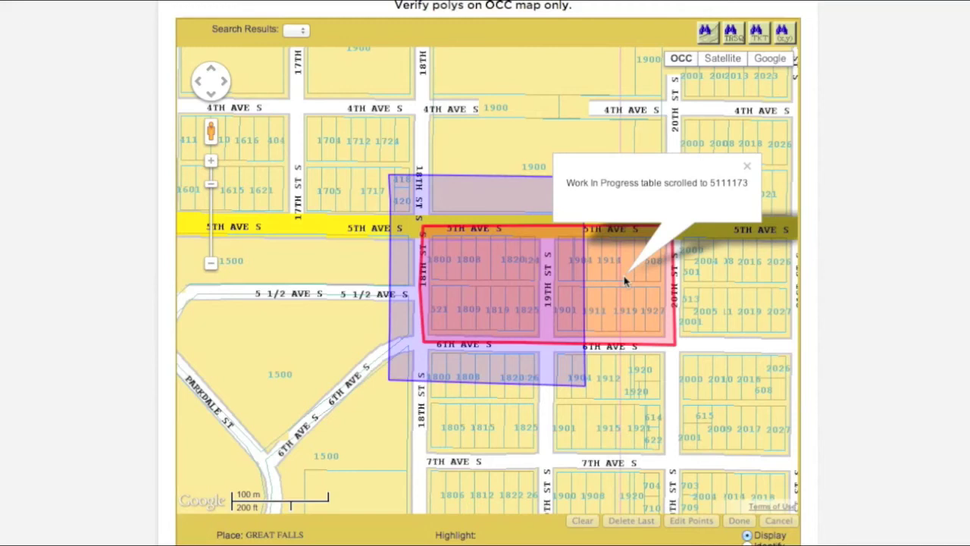
Step: Submit the MOD 5111173 work-in-progress transaction, confirming both prompts
scroll(957, 225, "up", 6)
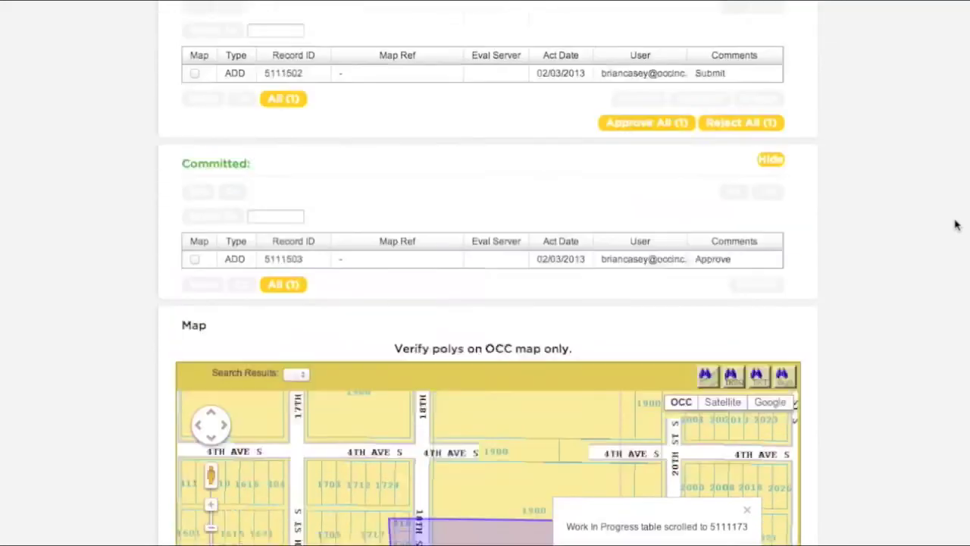
scroll(957, 225, "up", 5)
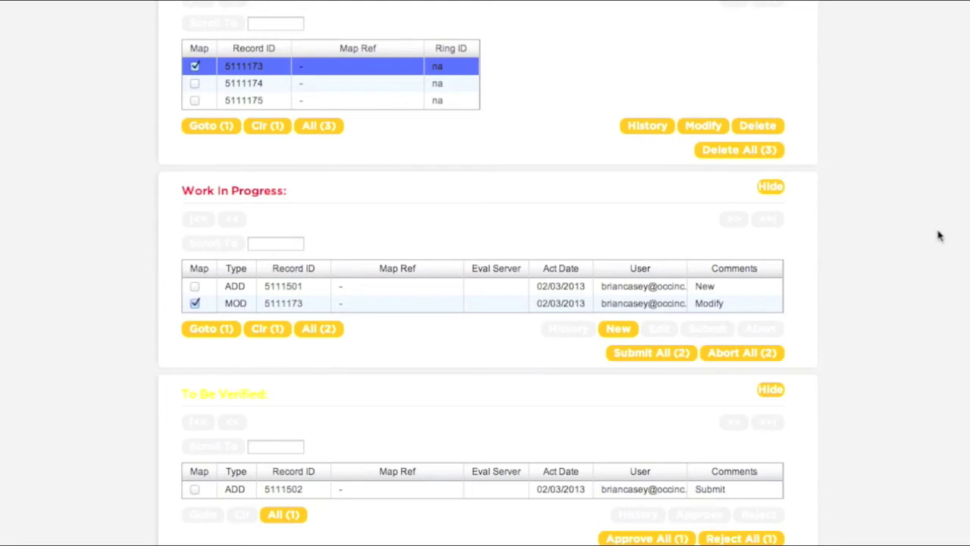
left_click(198, 305)
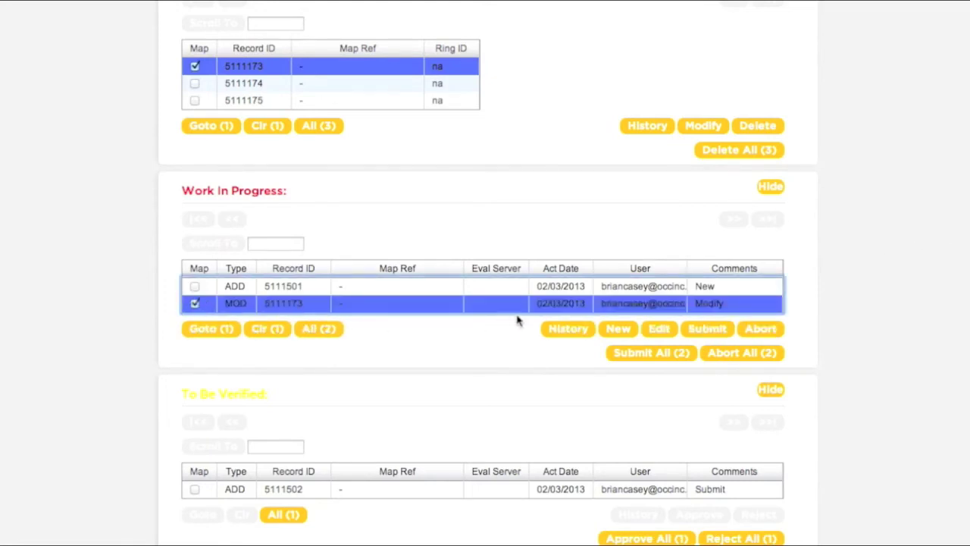
left_click(697, 336)
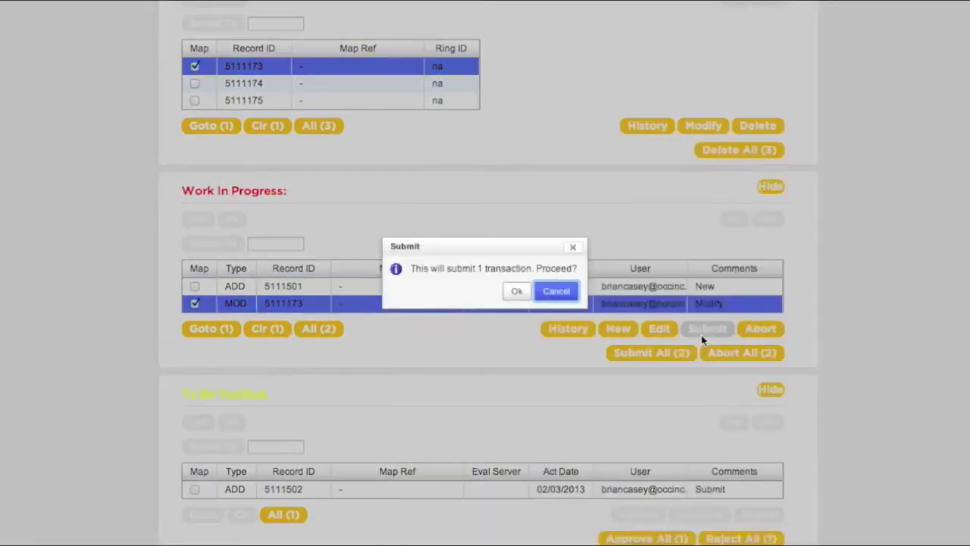
left_click(516, 291)
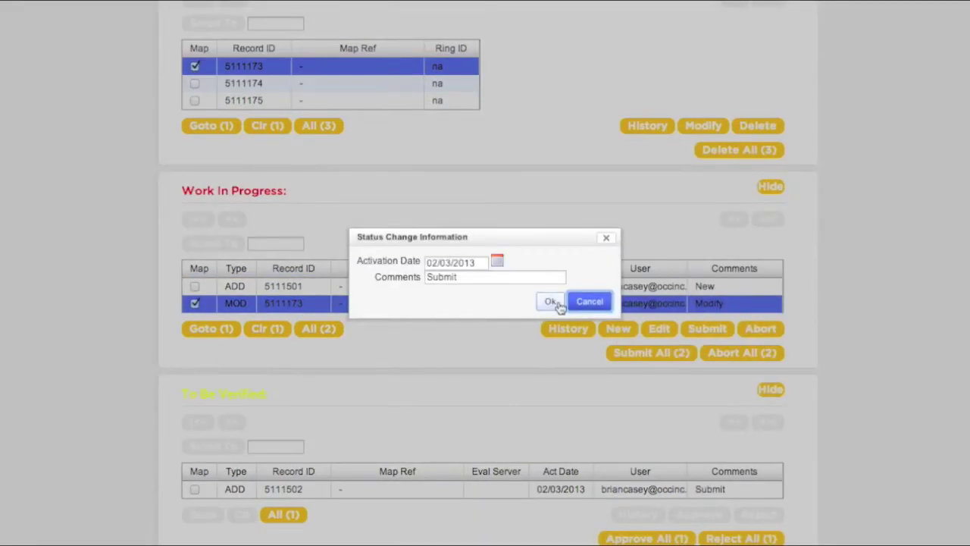
left_click(549, 301)
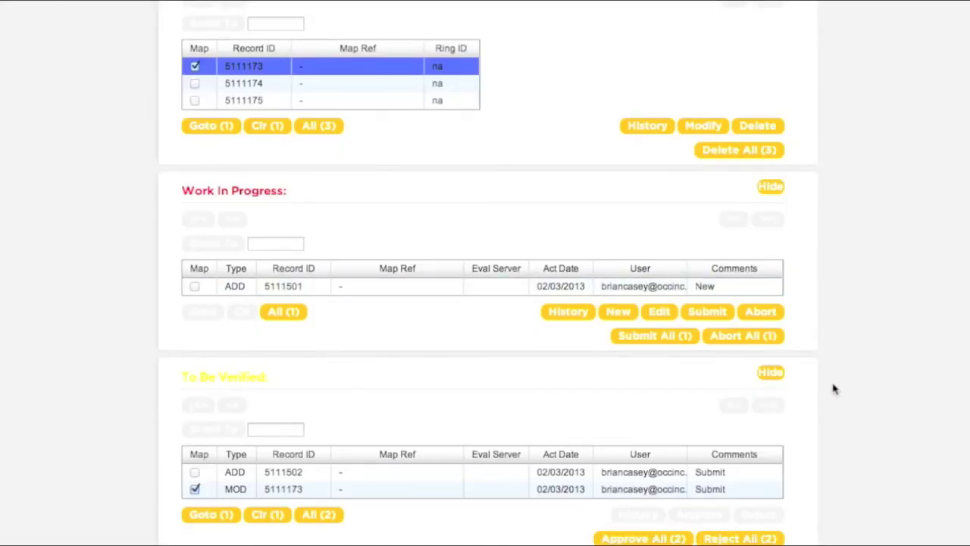
Step: Check that the yellow map polygon belongs to To Be Verified record 5111173
scroll(834, 389, "down", 5)
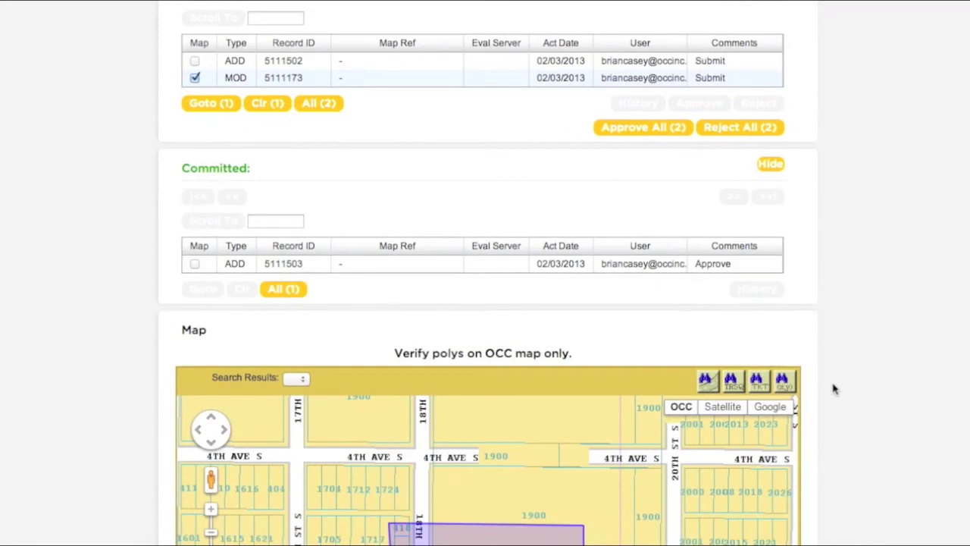
scroll(834, 389, "down", 5)
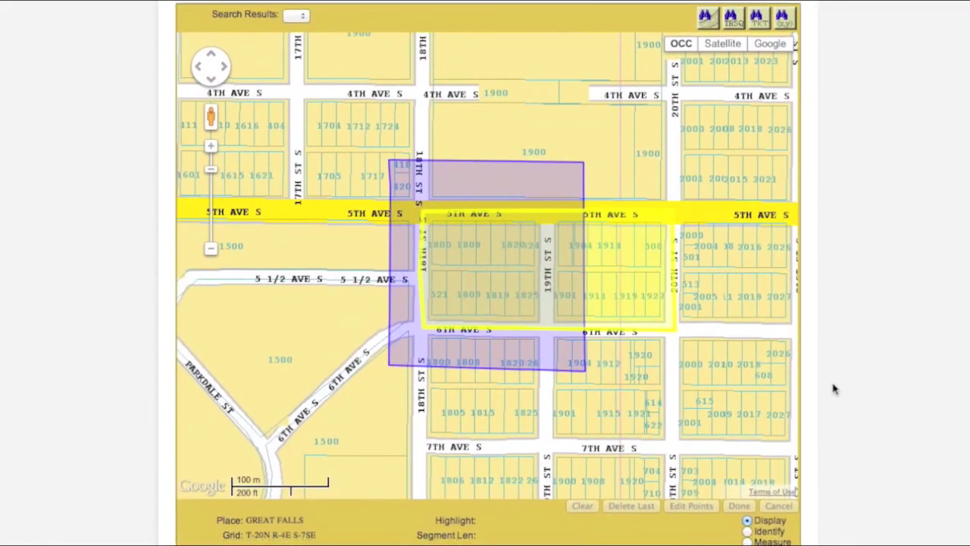
left_click(650, 318)
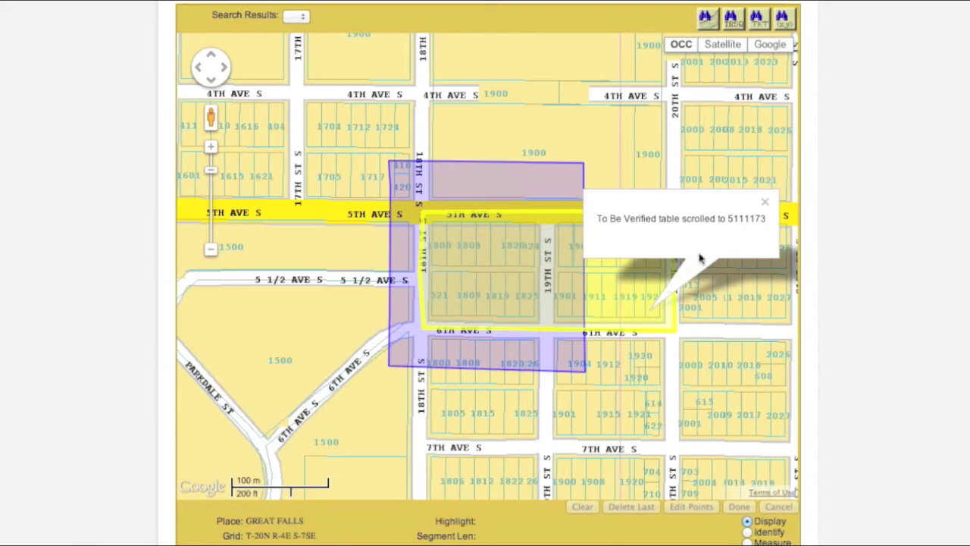
left_click(765, 205)
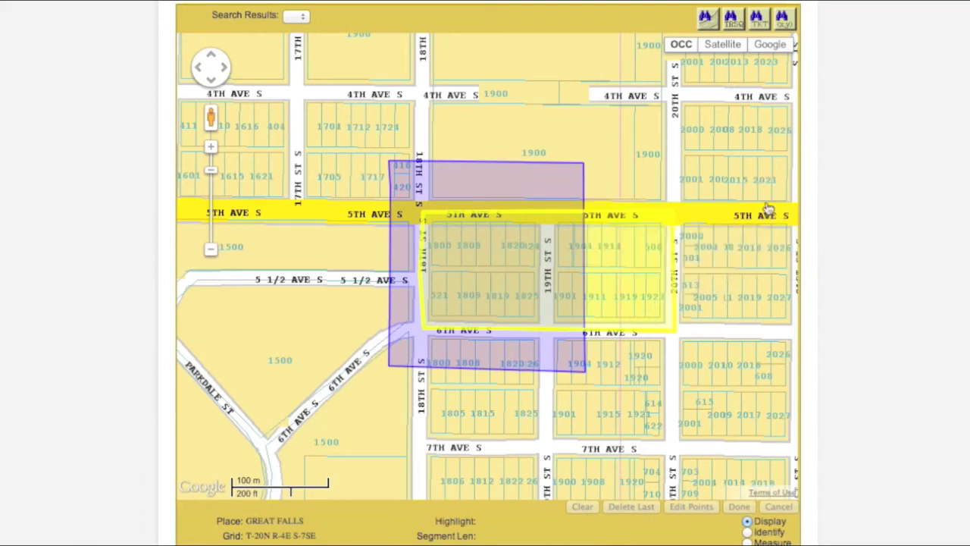
Step: Approve the MOD 5111173 To Be Verified transaction, confirming both prompts
scroll(850, 175, "up", 10)
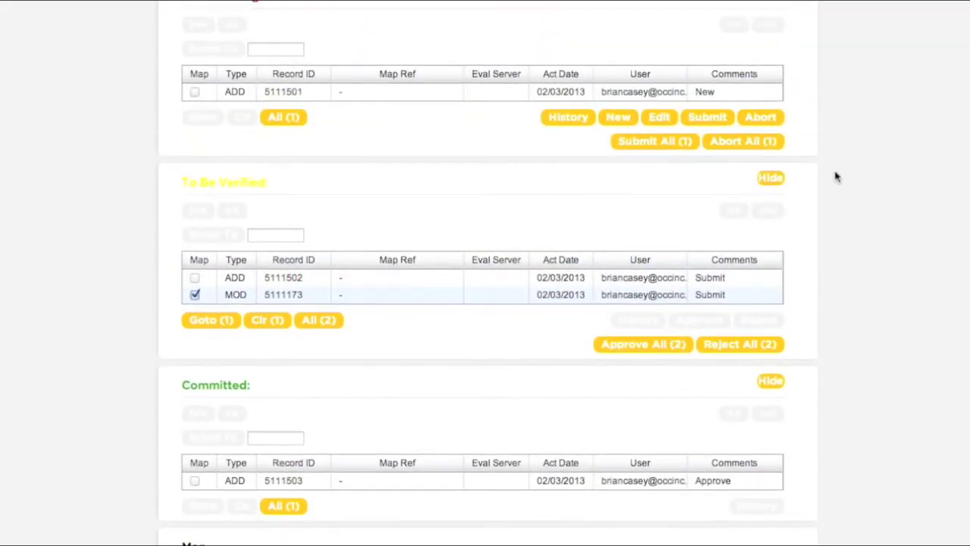
left_click(196, 296)
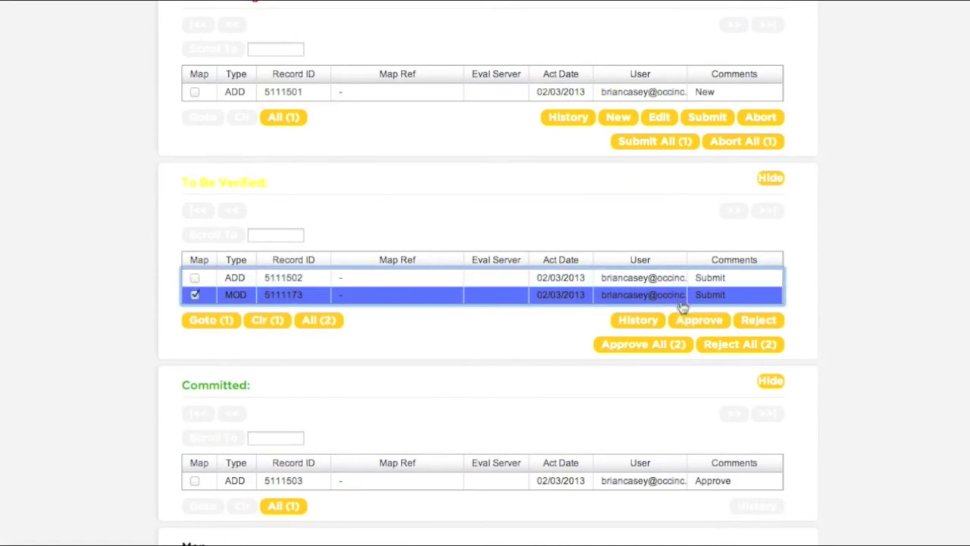
left_click(692, 323)
left_click(693, 327)
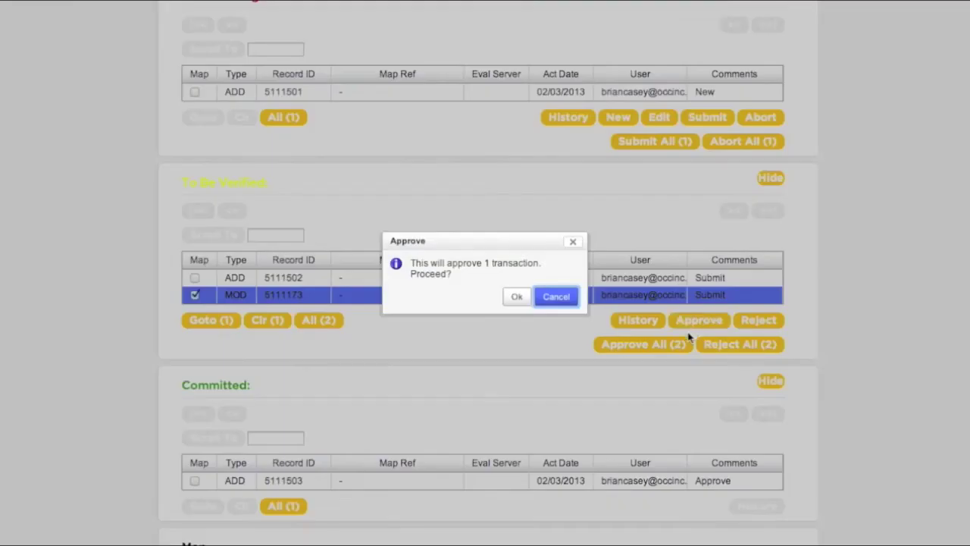
left_click(518, 298)
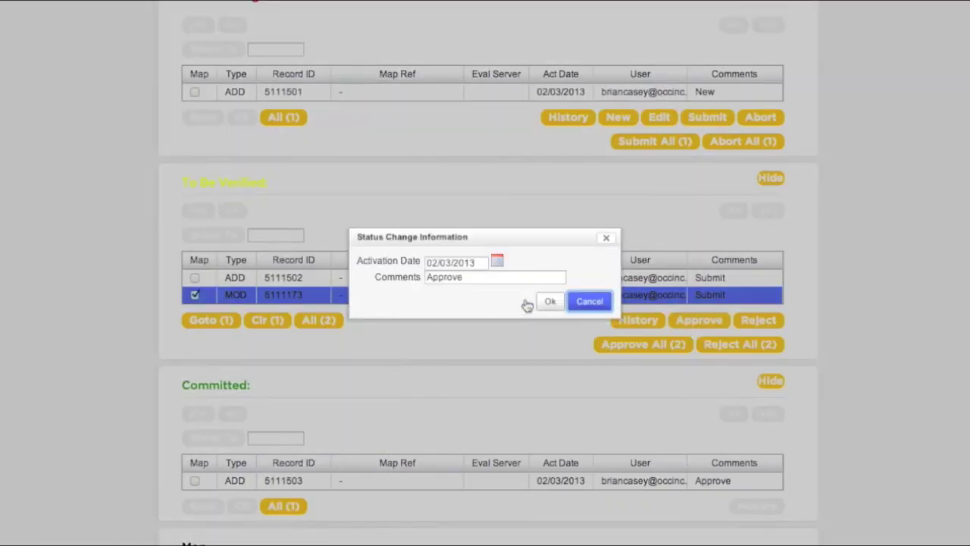
left_click(558, 303)
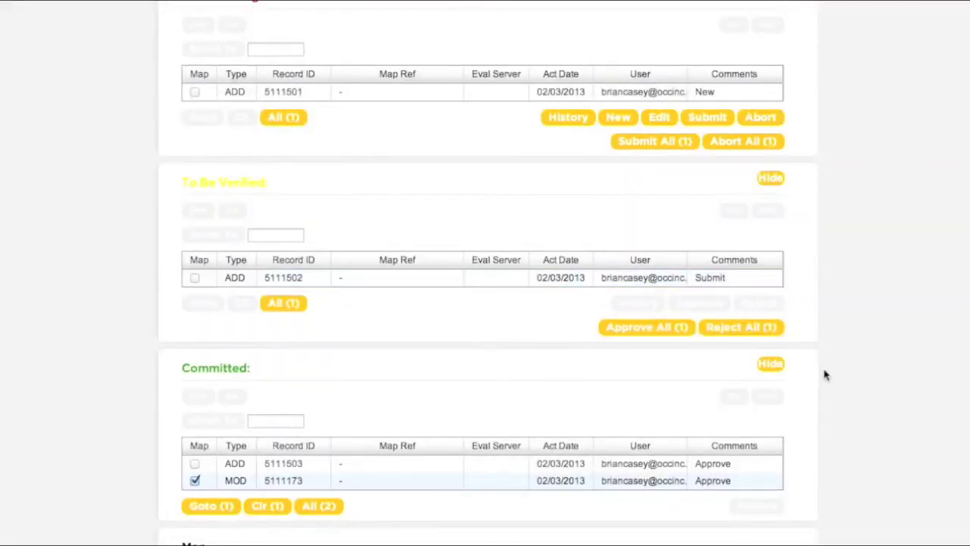
Step: Check that the green map polygon belongs to Committed record 5111173
scroll(823, 416, "down", 1)
scroll(822, 416, "down", 10)
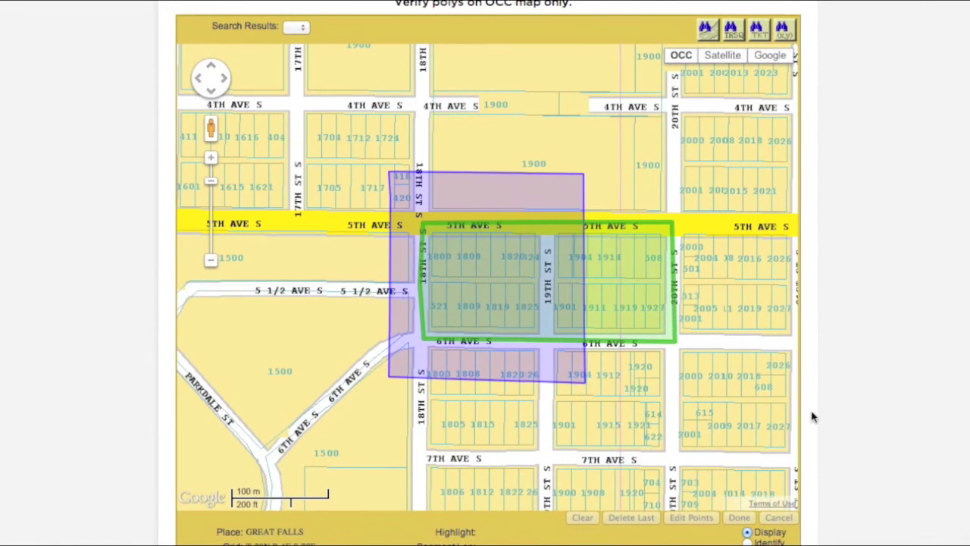
left_click(637, 327)
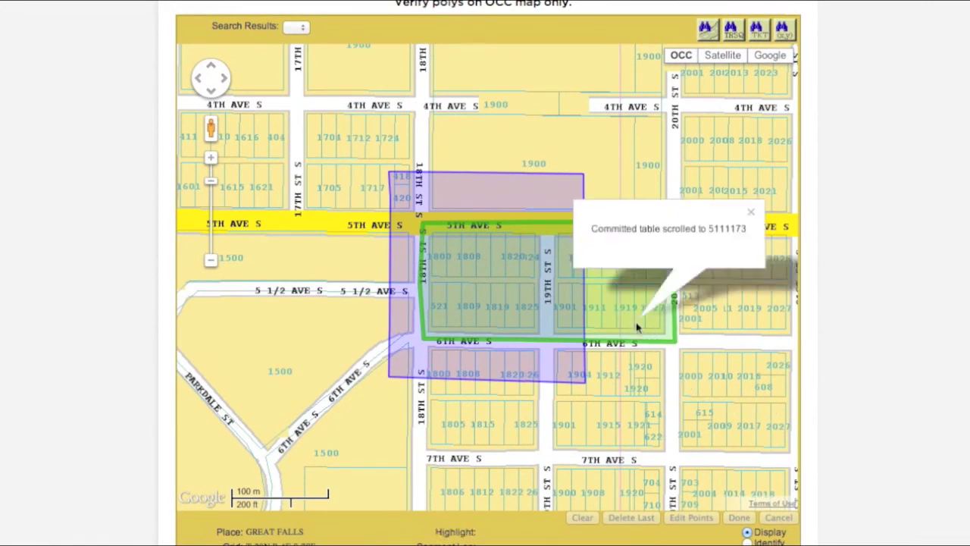